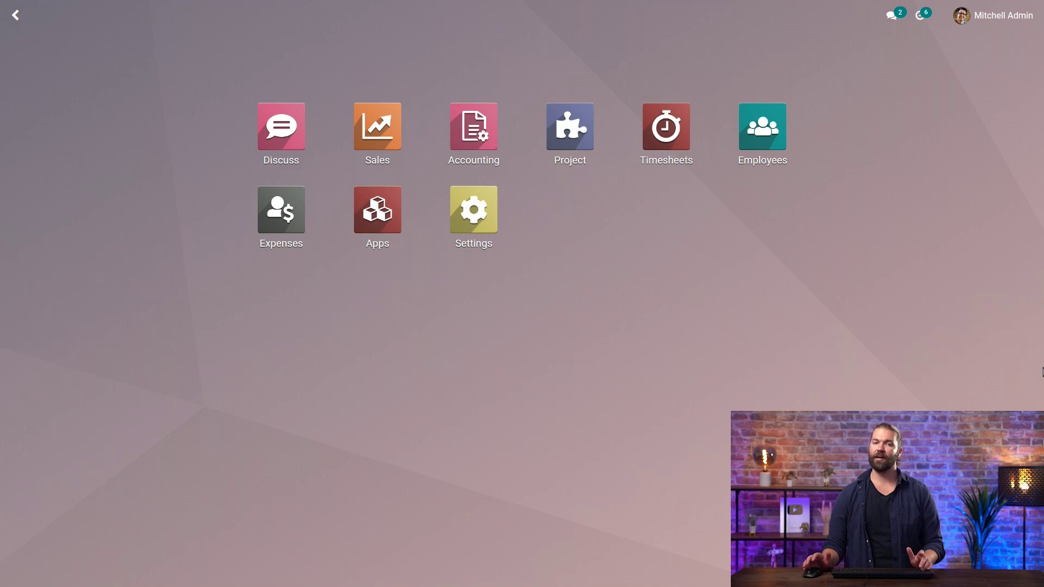
Step: Filter the Accounting settings by 'analy' to confirm Analytic Accounting is ticked
click(469, 146)
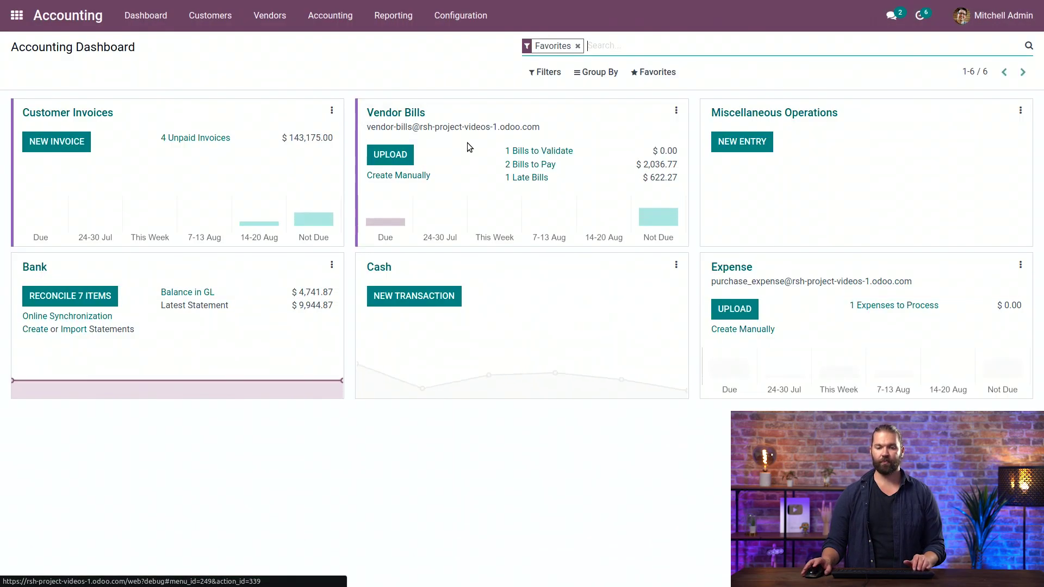
click(469, 23)
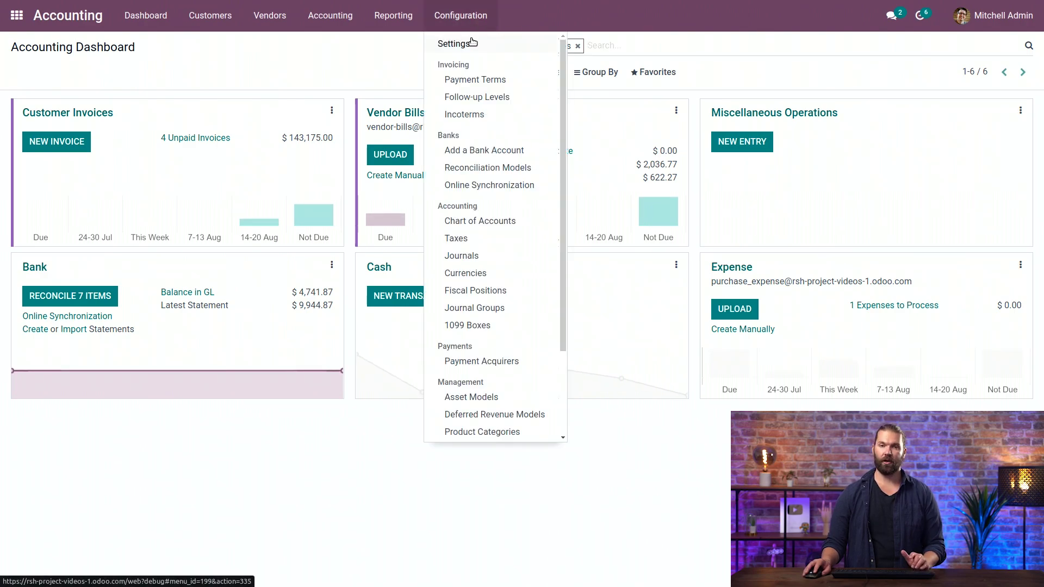
click(472, 43)
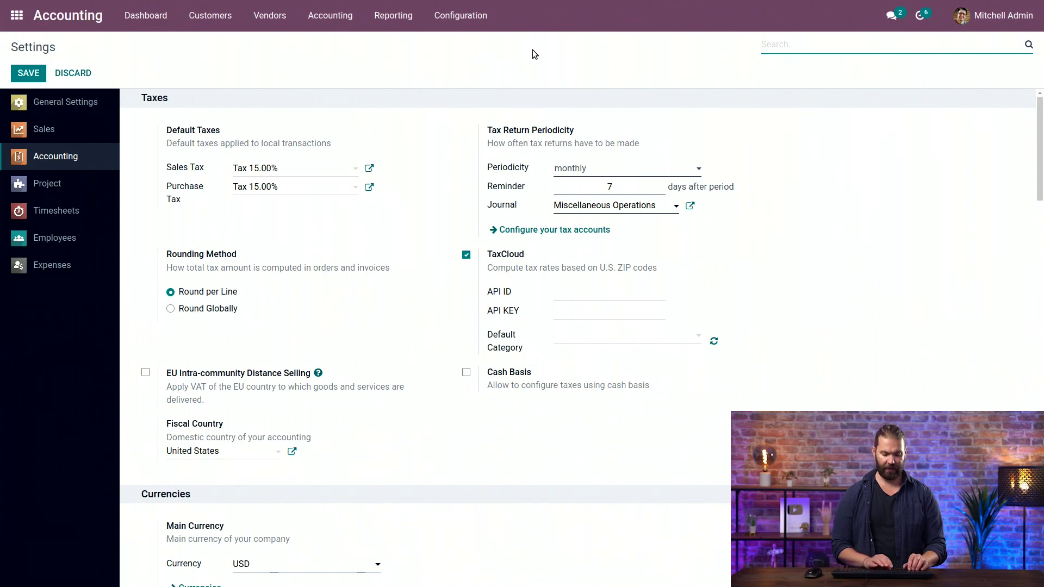
text(analy)
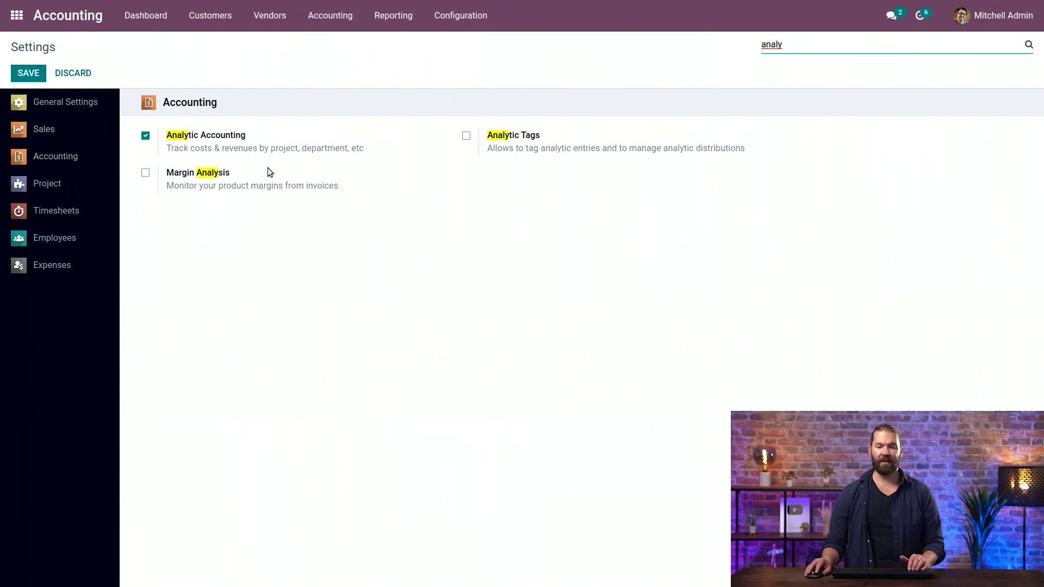
Step: Go from the home screen to the Project app
click(17, 17)
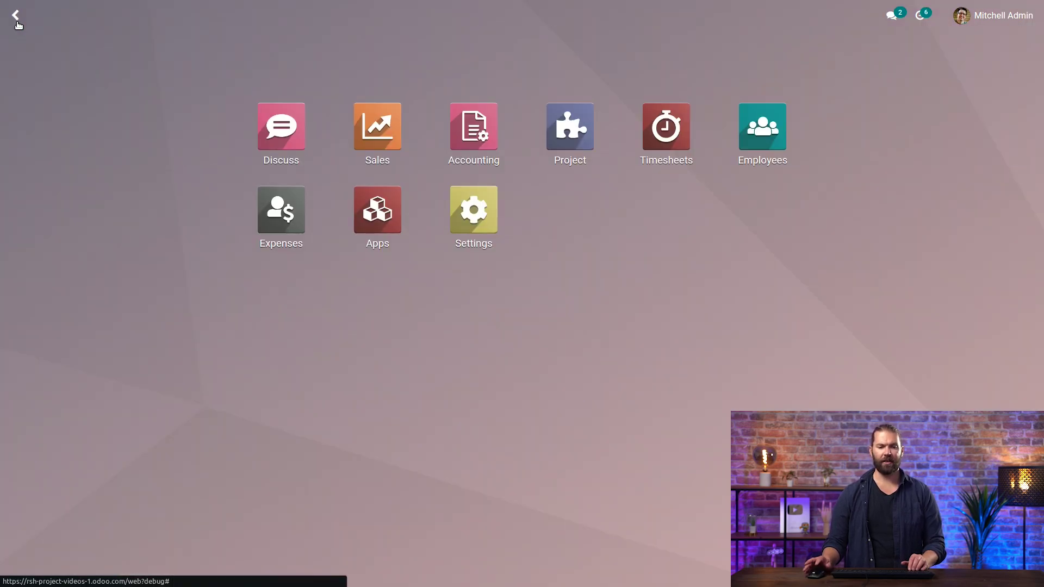
text(proj)
key(Return)
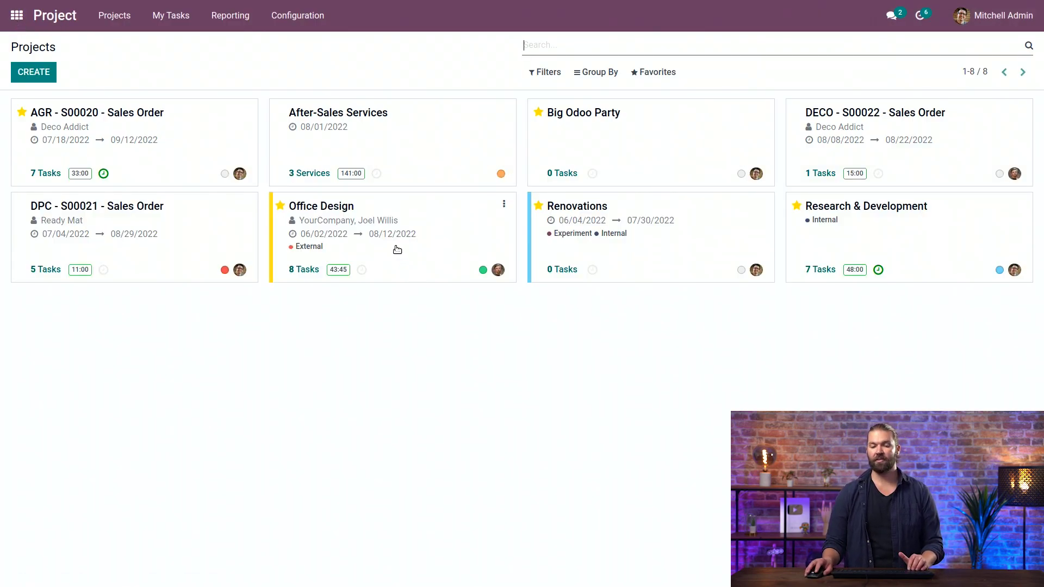
Step: Check that the Office Design project's Analytic Account is Office Design, then save the project
click(504, 205)
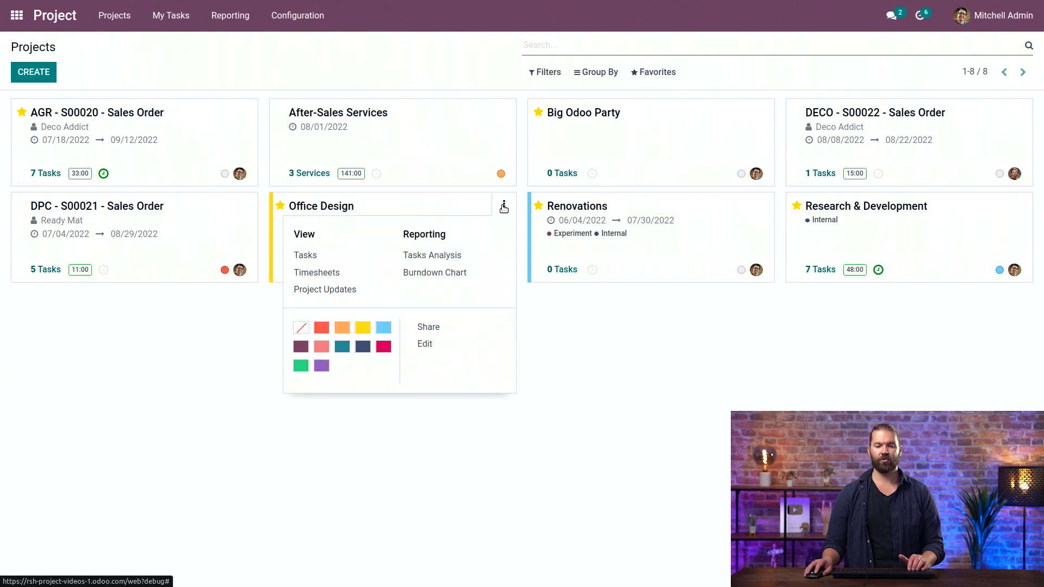
click(444, 354)
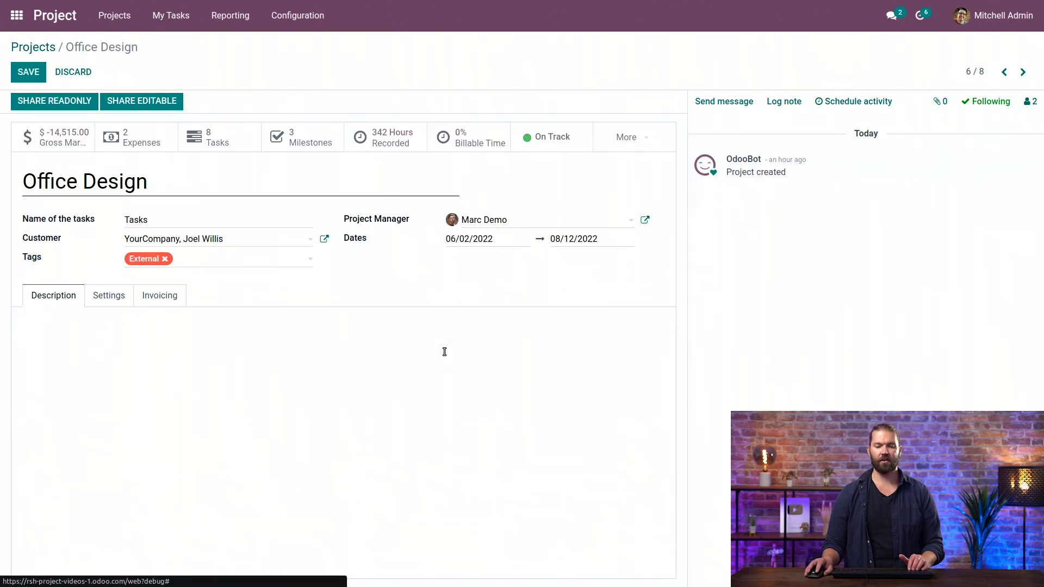
click(112, 297)
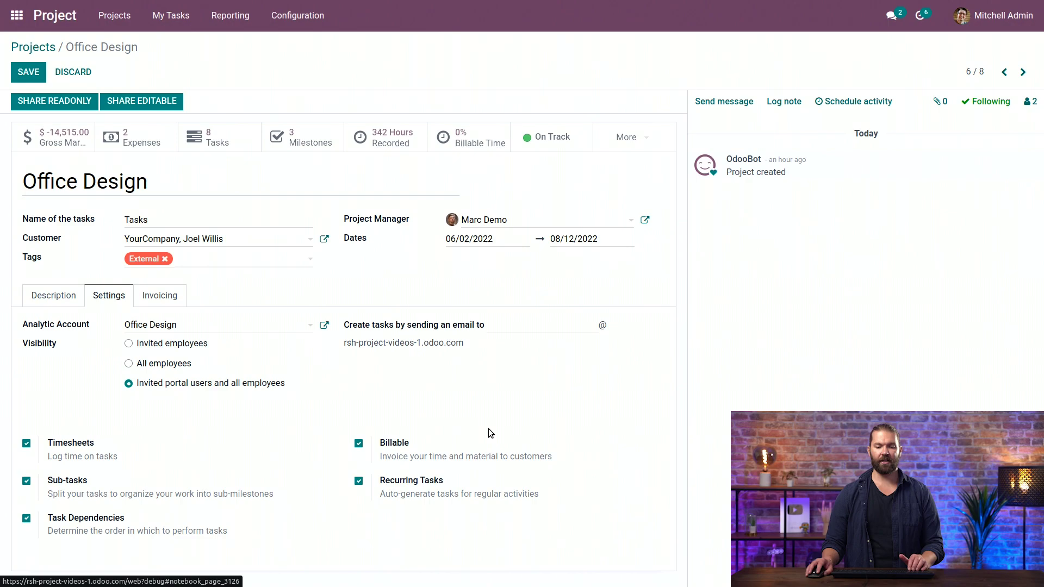
drag(554, 460, 405, 444)
click(387, 394)
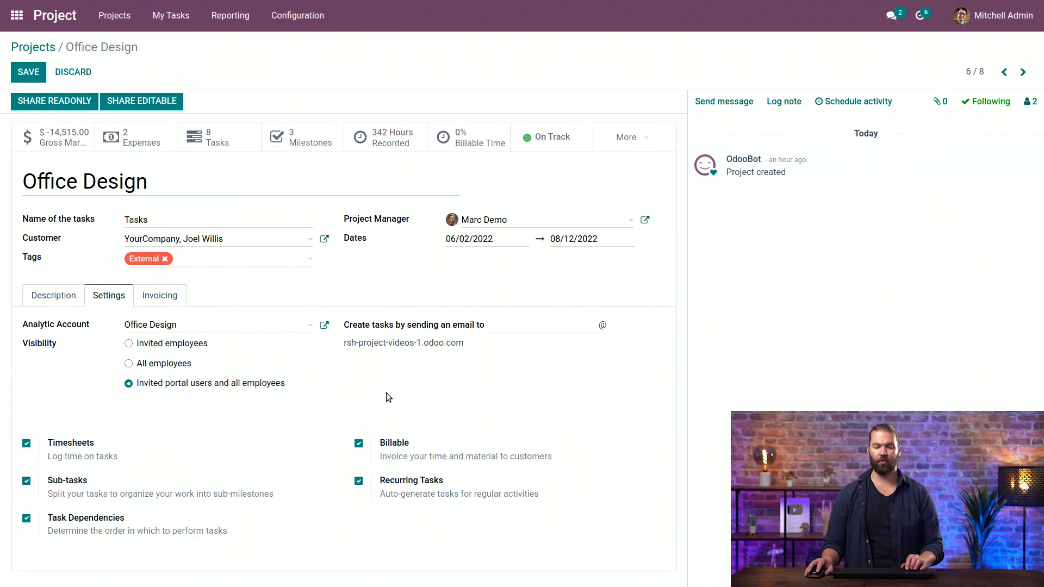
click(29, 76)
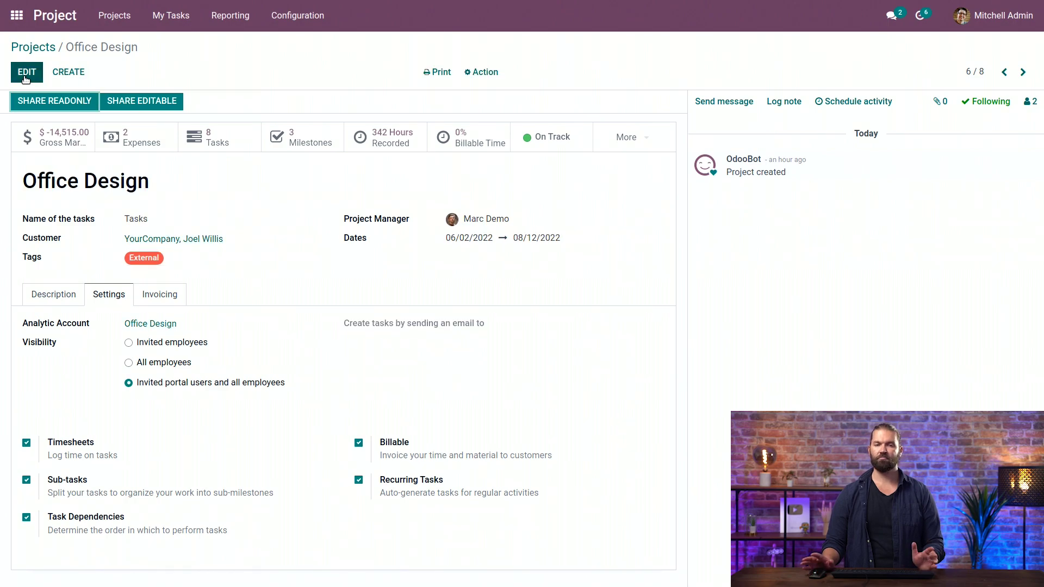
Step: Open the Expenses settings to check the expense email alias
click(17, 18)
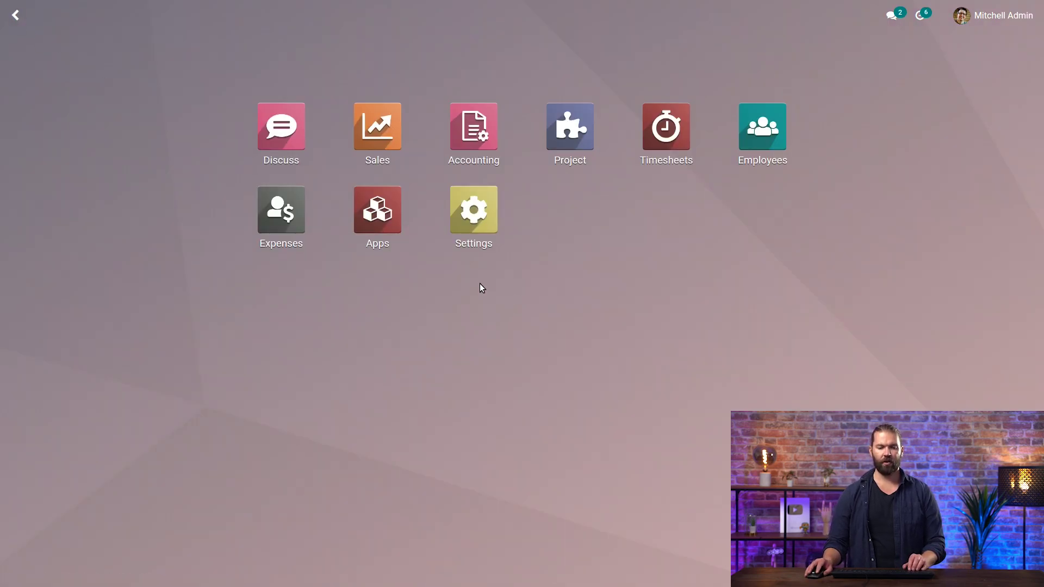
text(exp)
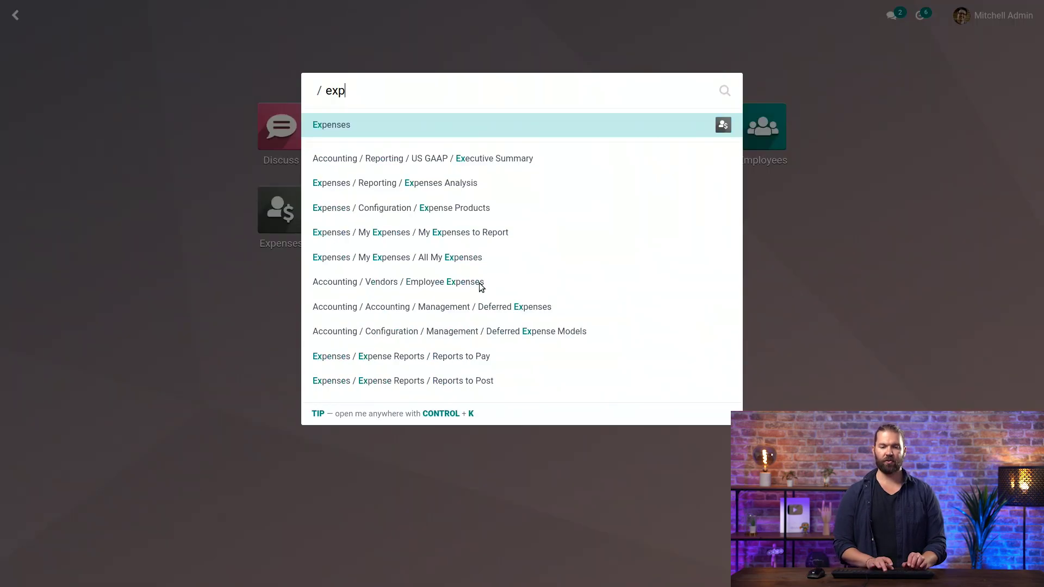
text(e)
key(Return)
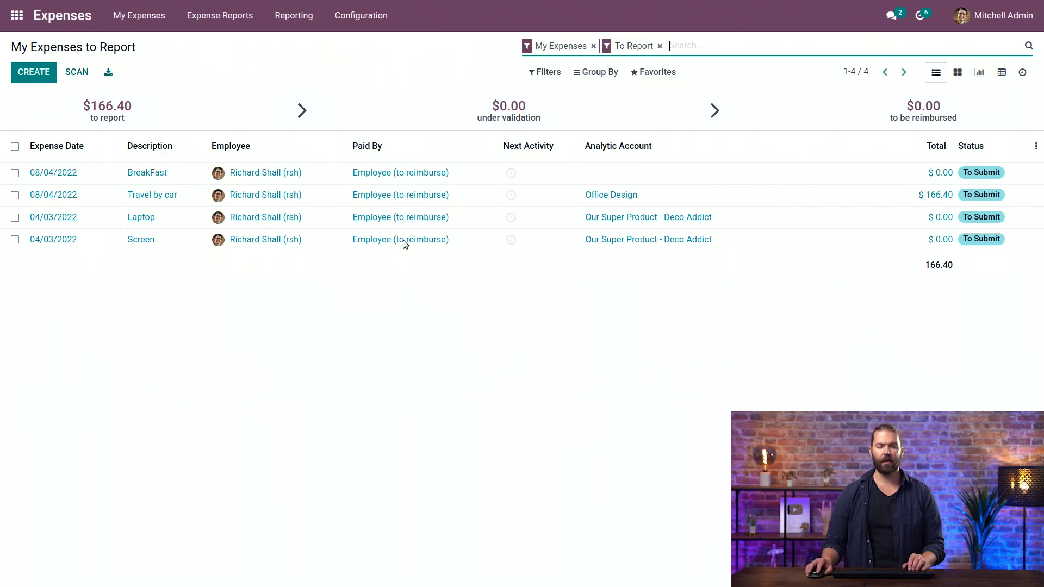
click(344, 30)
click(363, 43)
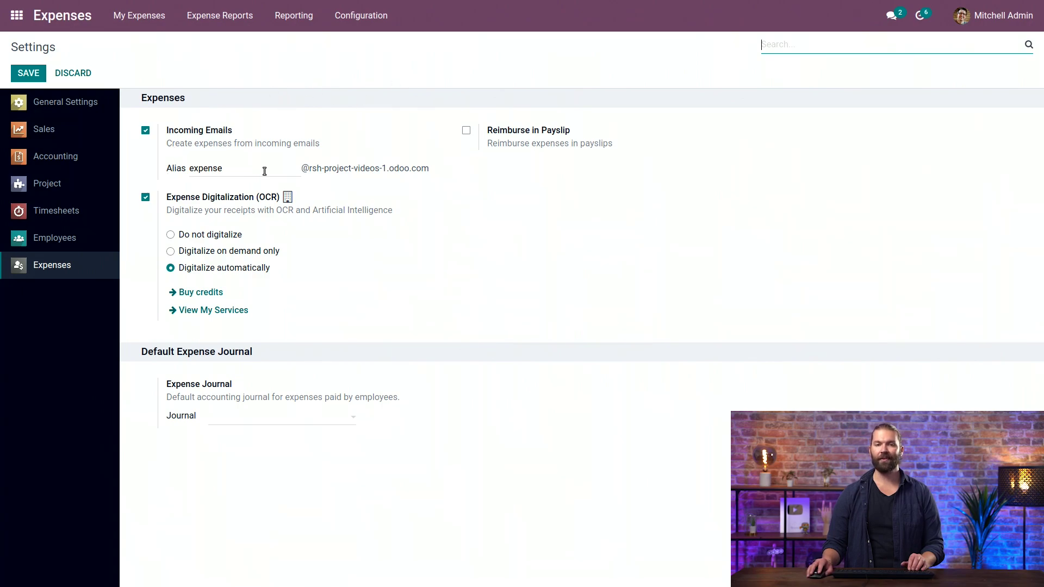
Step: Check the Food & beverages product's FOOD reference, then return to My Expenses to Report
click(361, 16)
click(366, 64)
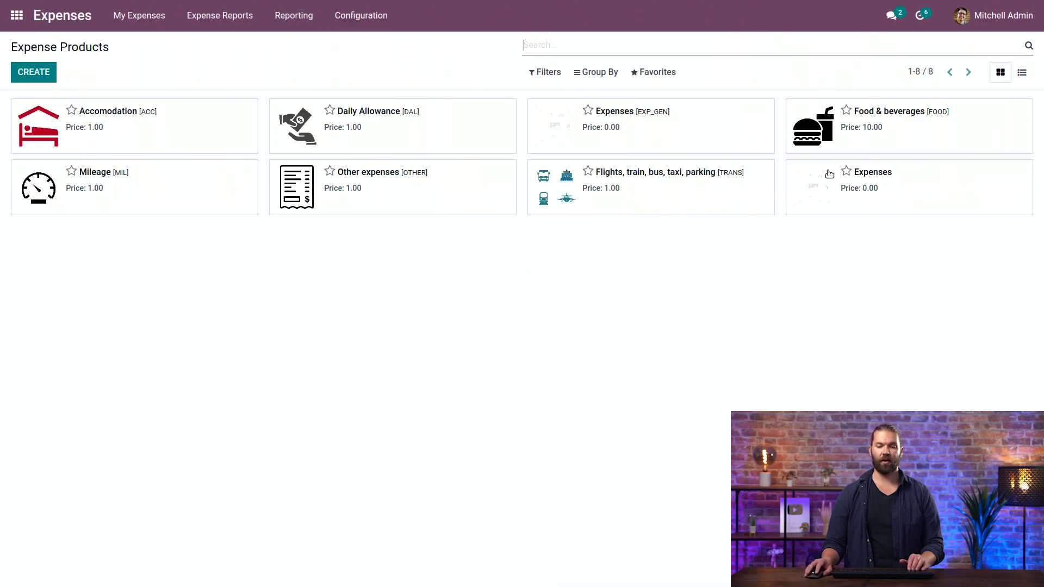
click(937, 136)
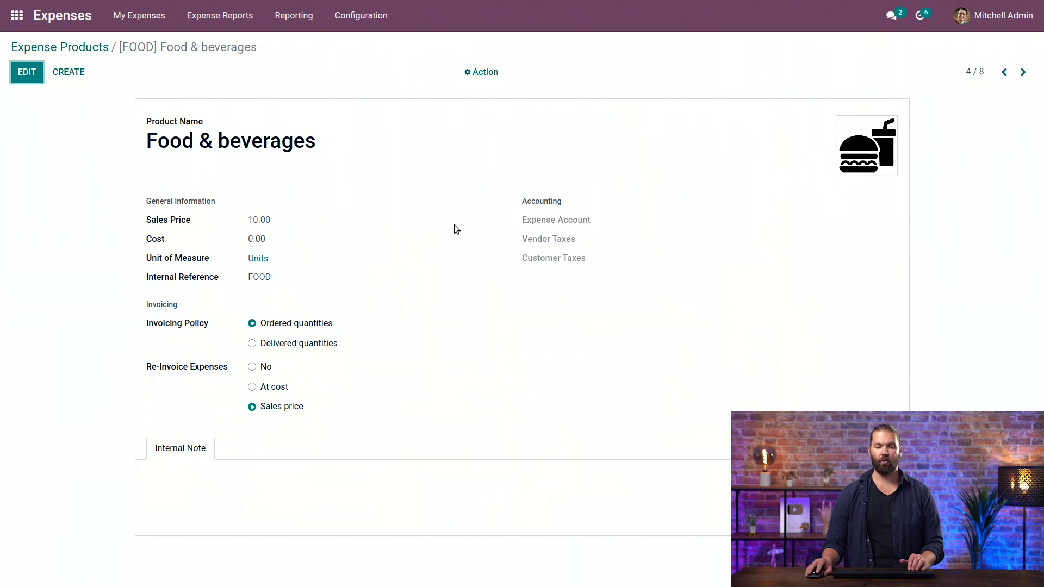
drag(283, 280, 246, 282)
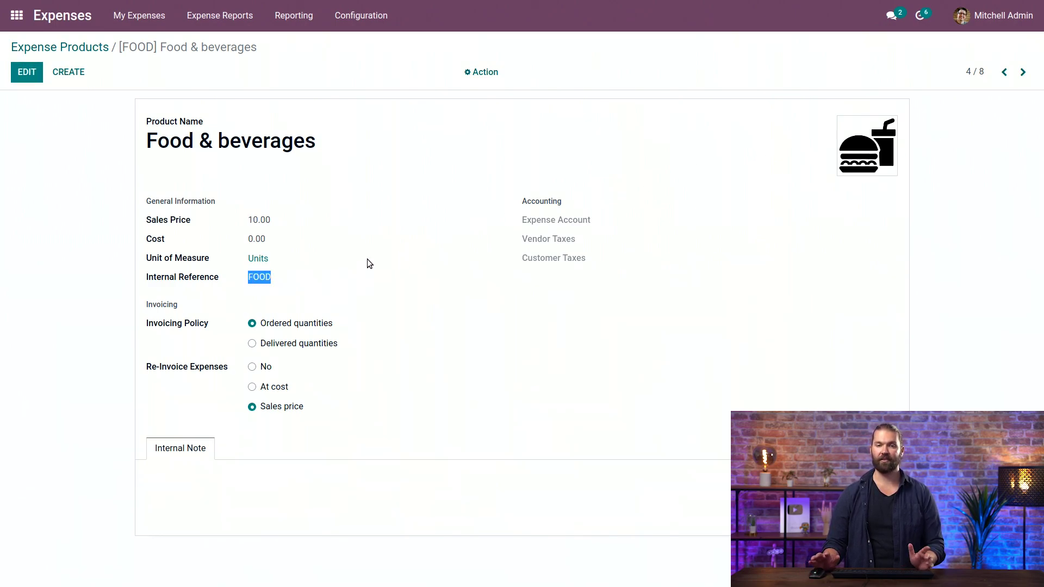
click(78, 22)
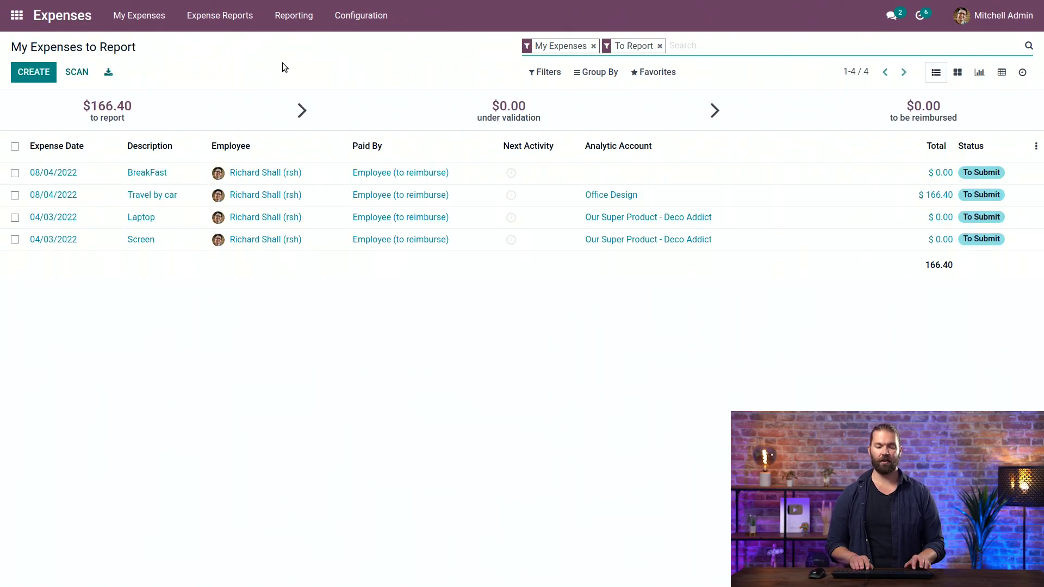
Step: Change the Gmail draft's subject to 'FOOD $70' and send it with Receipt.jpg
key(ctrl+alt+Right)
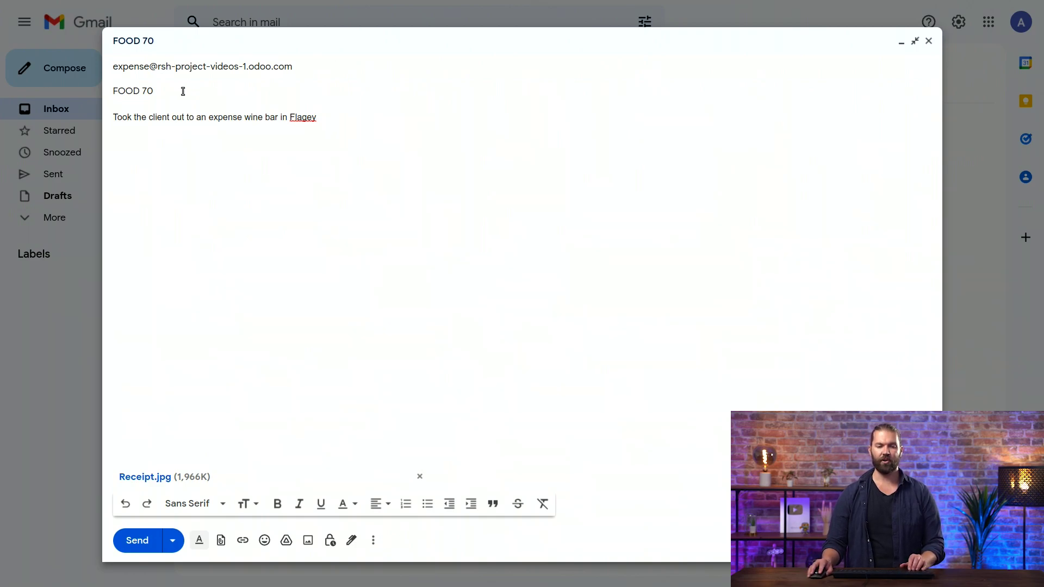
click(183, 91)
key(Left)
key(Left)
text($)
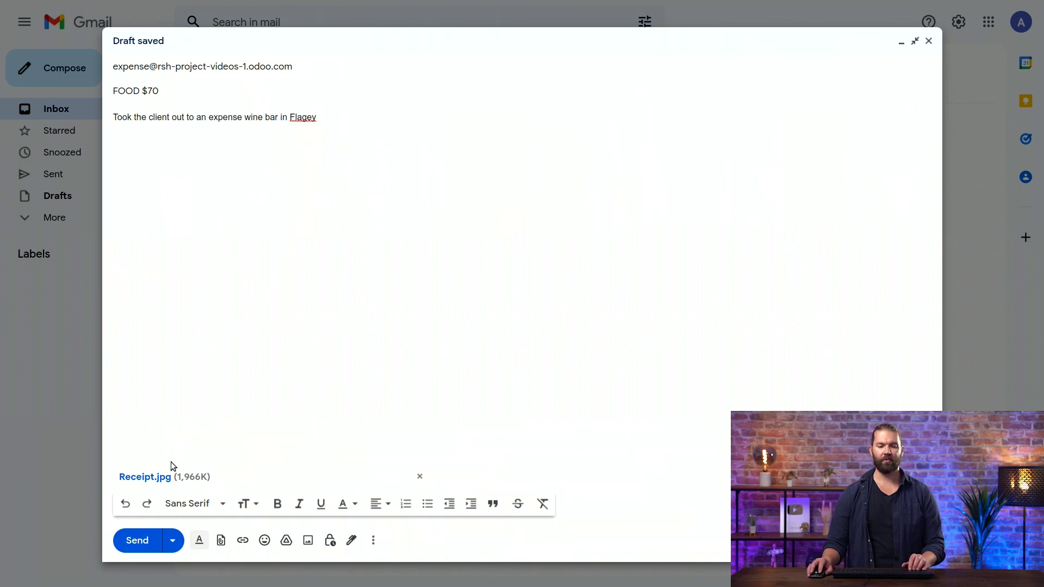
click(137, 543)
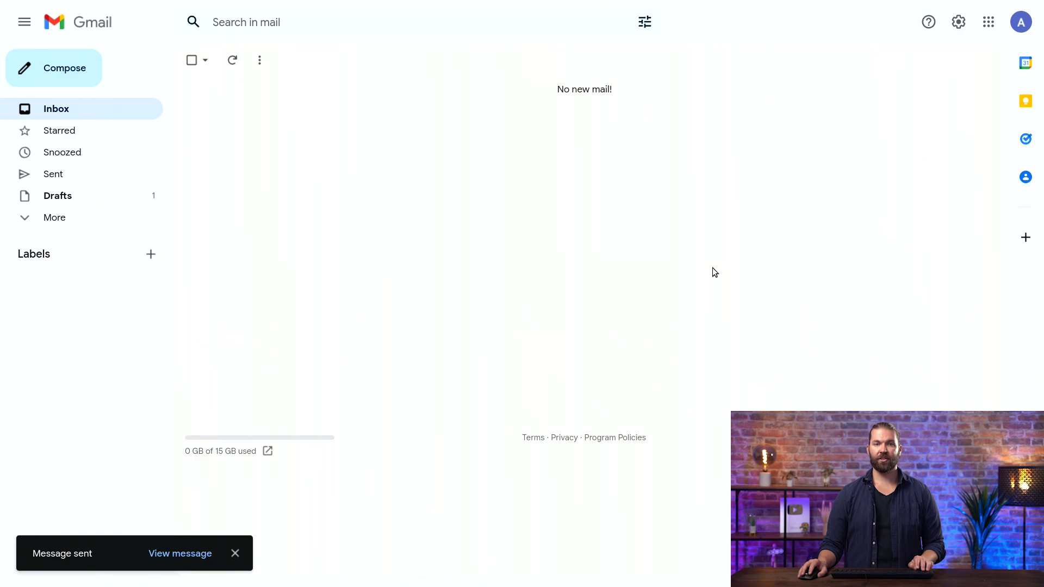
key(ctrl+alt+Left)
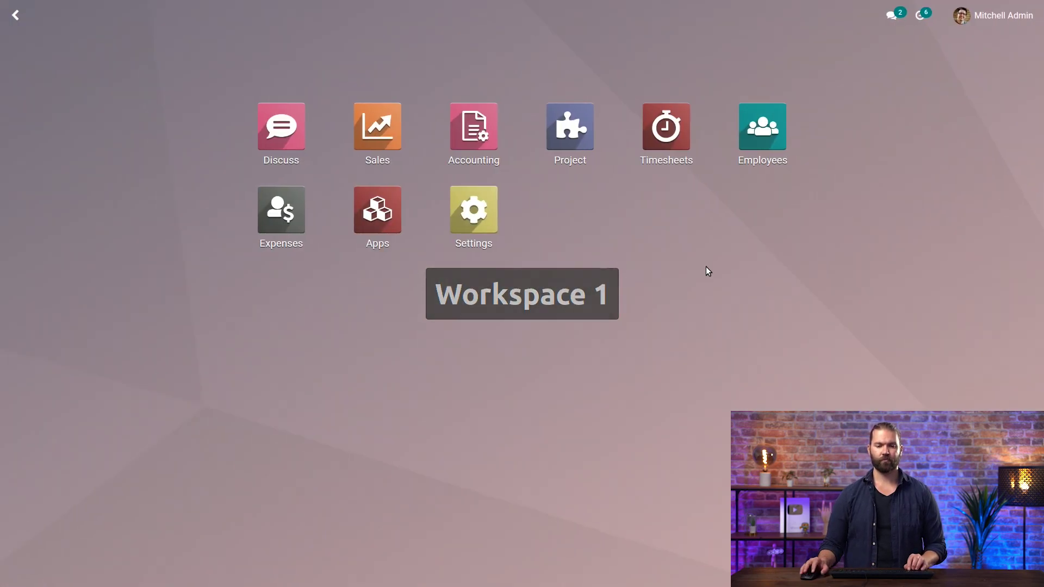
Step: Show all expenses without the My Expenses filter and open the FOOD $70 expense
click(297, 233)
click(139, 15)
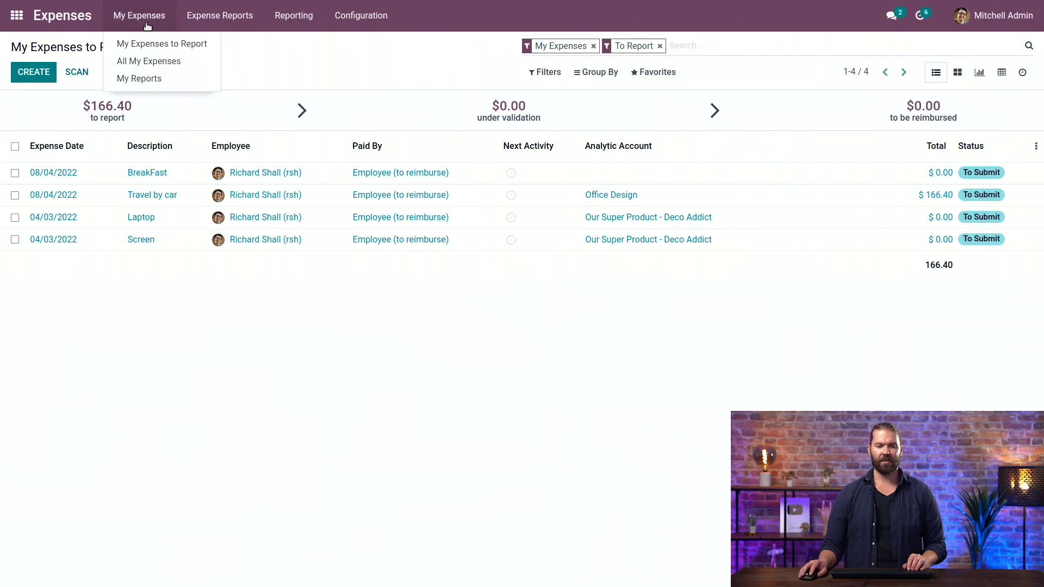
click(166, 64)
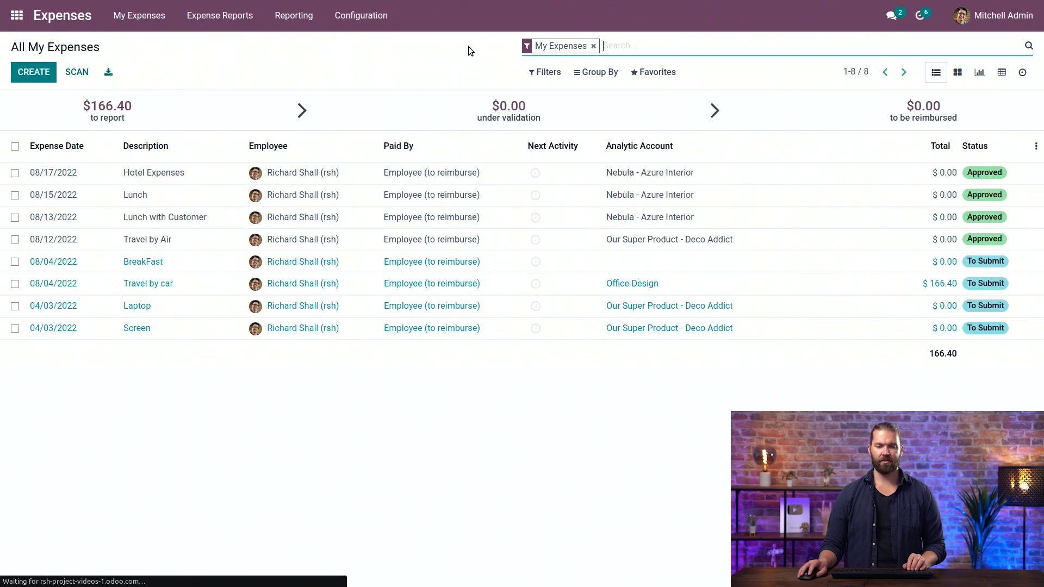
click(593, 46)
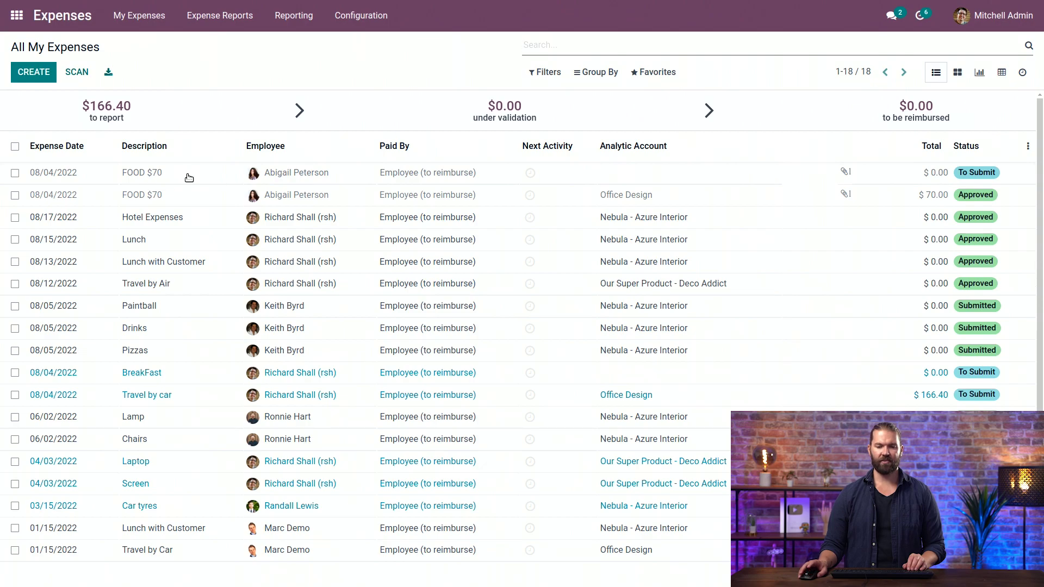
click(187, 175)
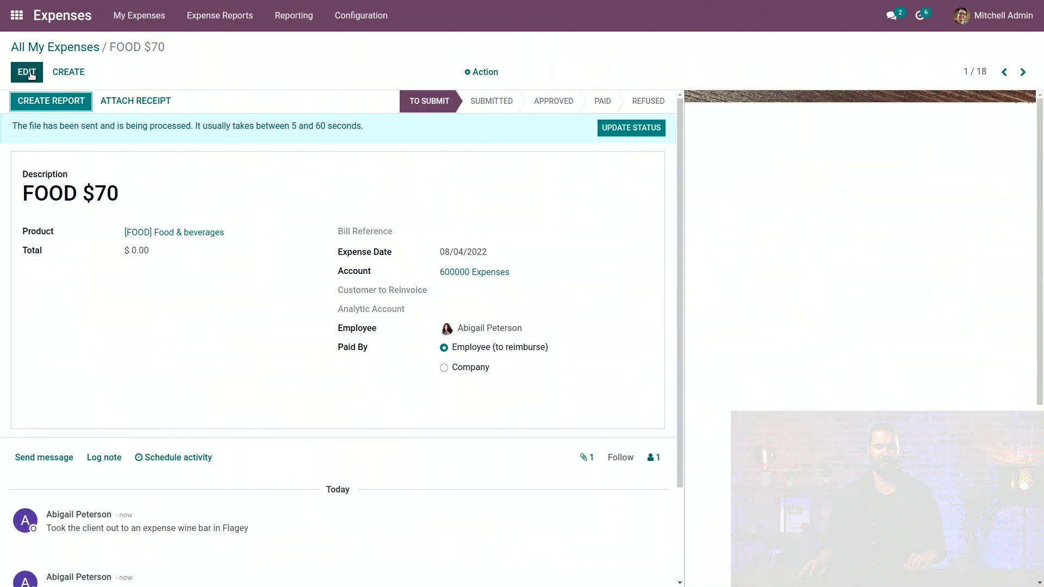
Step: Set the FOOD $70 expense's analytic account to Office Design and save it
click(28, 73)
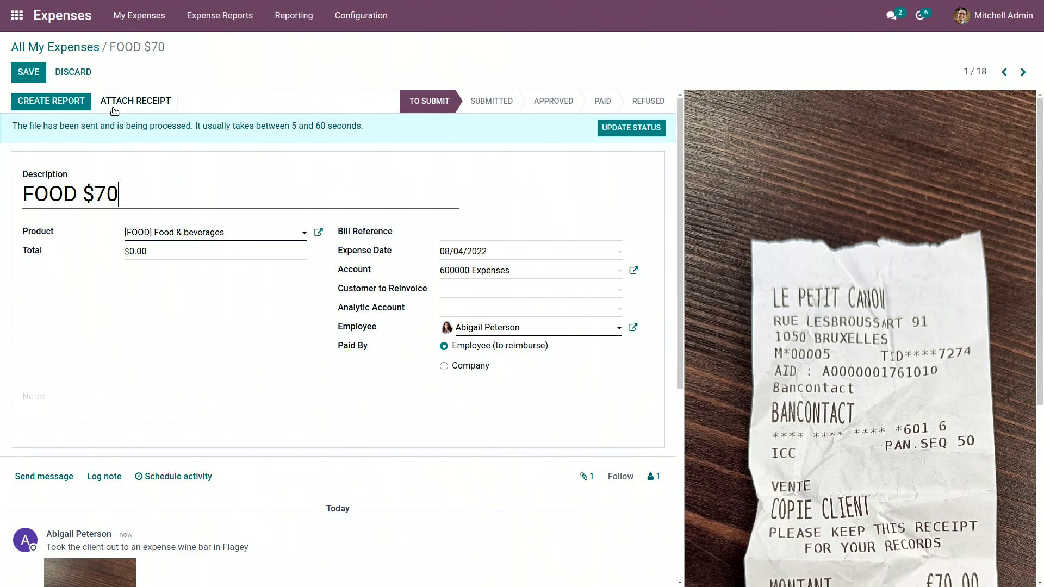
click(471, 309)
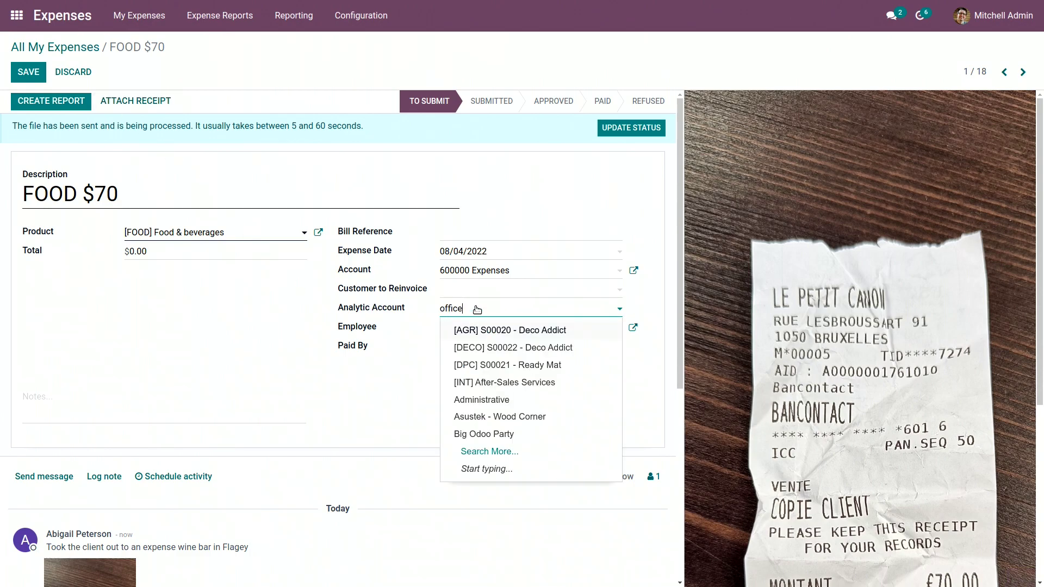
key(Return)
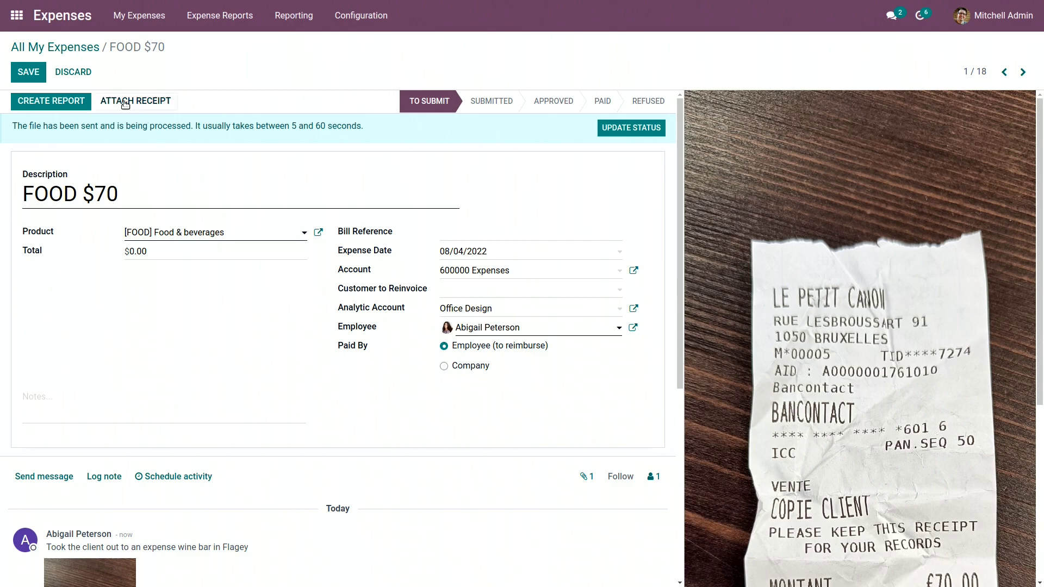
click(32, 73)
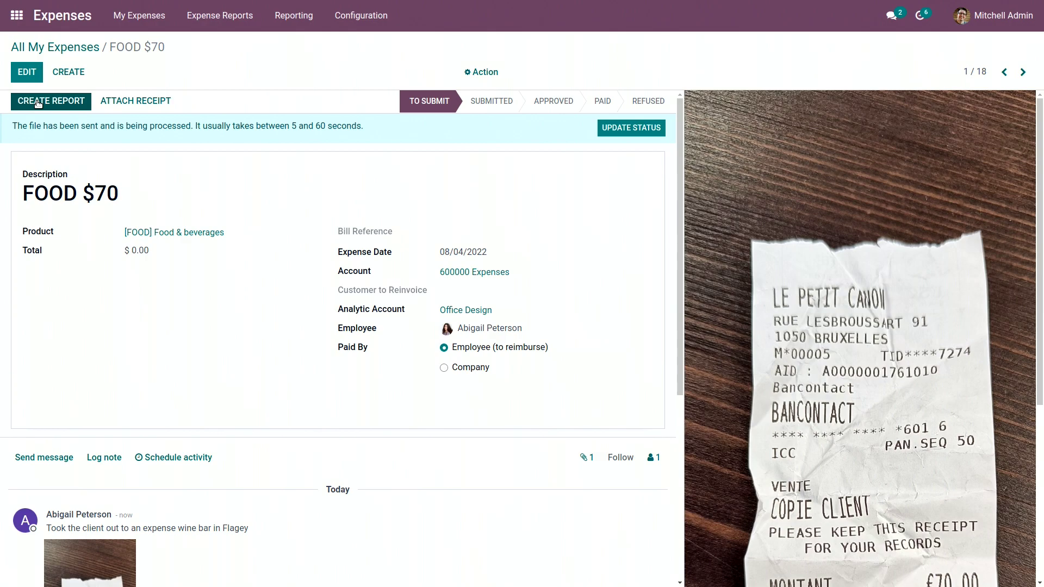
Step: Fix the missing-amount error by setting the FOOD $70 expense's Total to 70
click(38, 103)
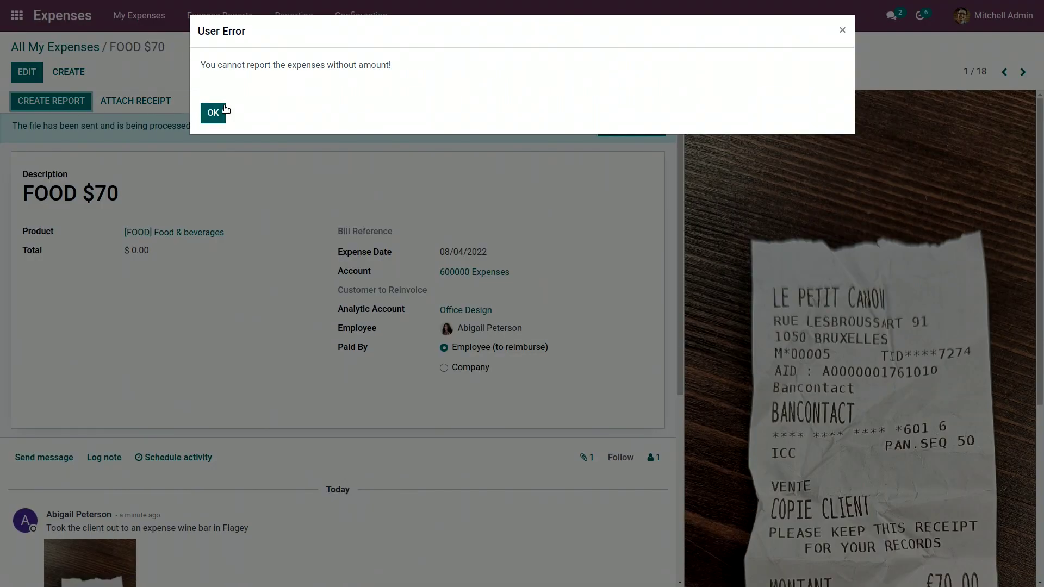
click(216, 111)
click(26, 71)
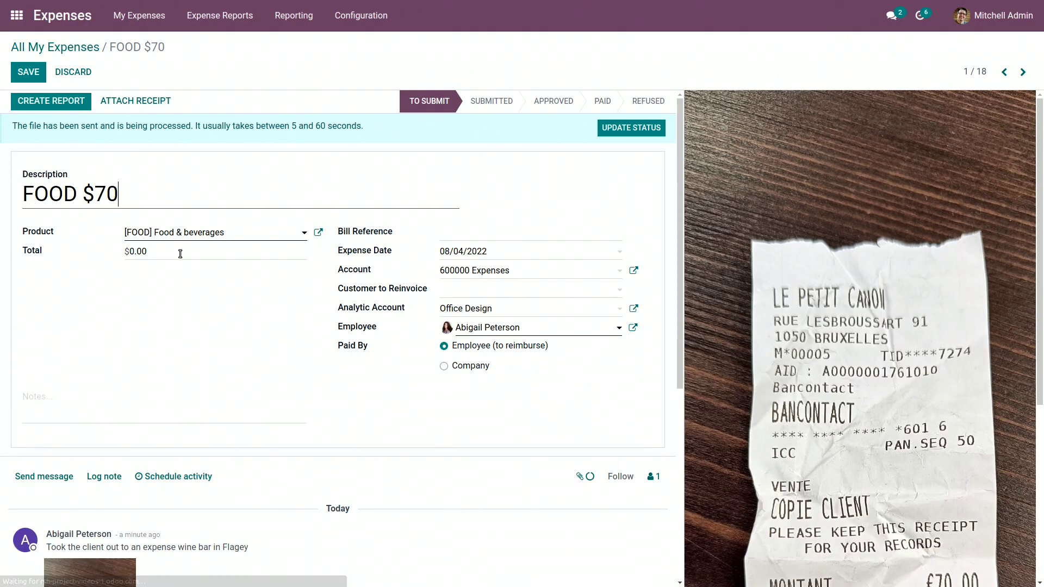
click(49, 255)
double_click(141, 248)
text(70)
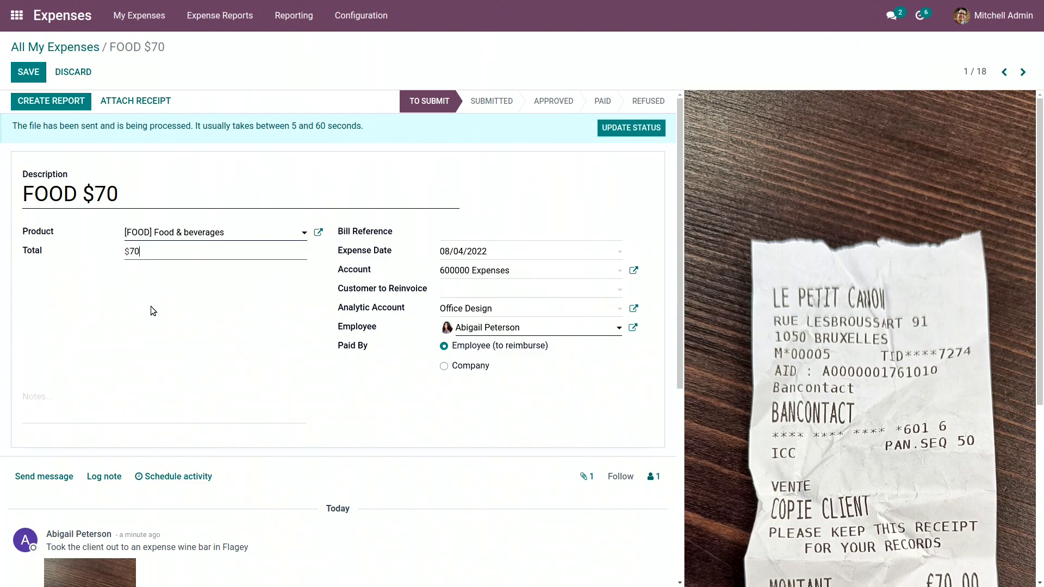
Step: Create the expense report, submit and approve it despite the duplicate warning, and post journal entries
click(49, 102)
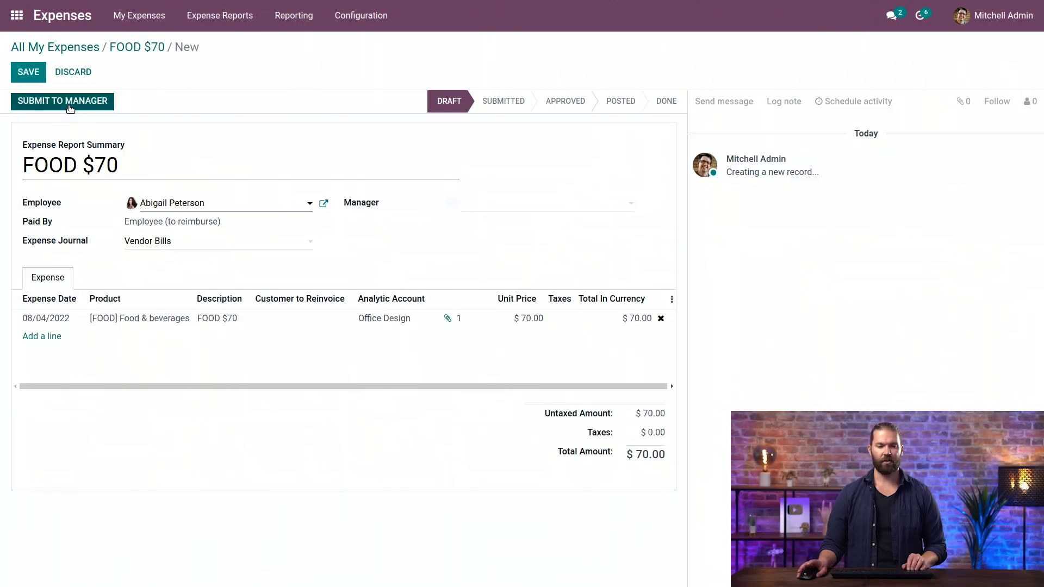
click(69, 107)
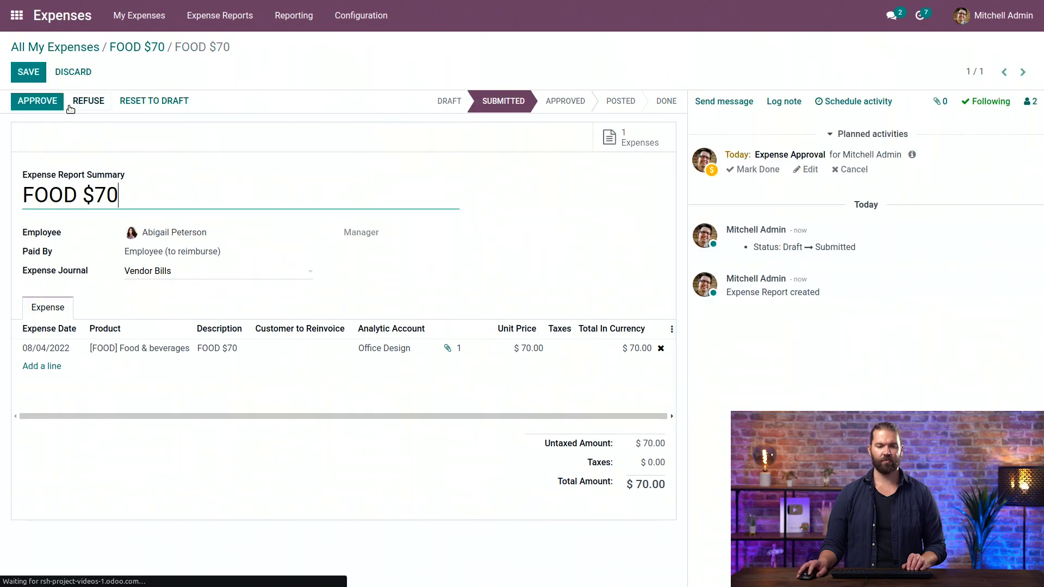
click(59, 103)
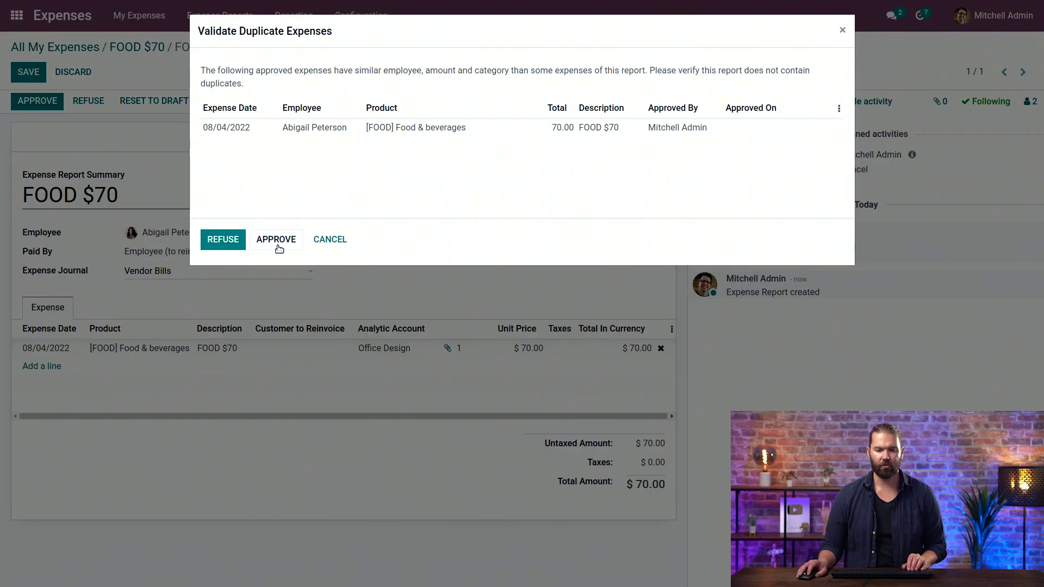
click(277, 246)
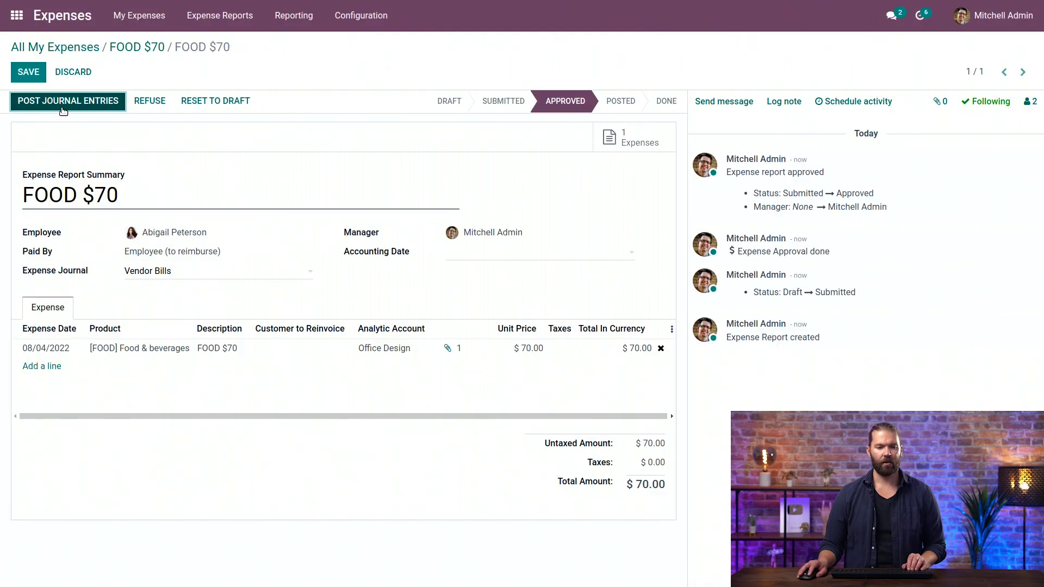
click(64, 103)
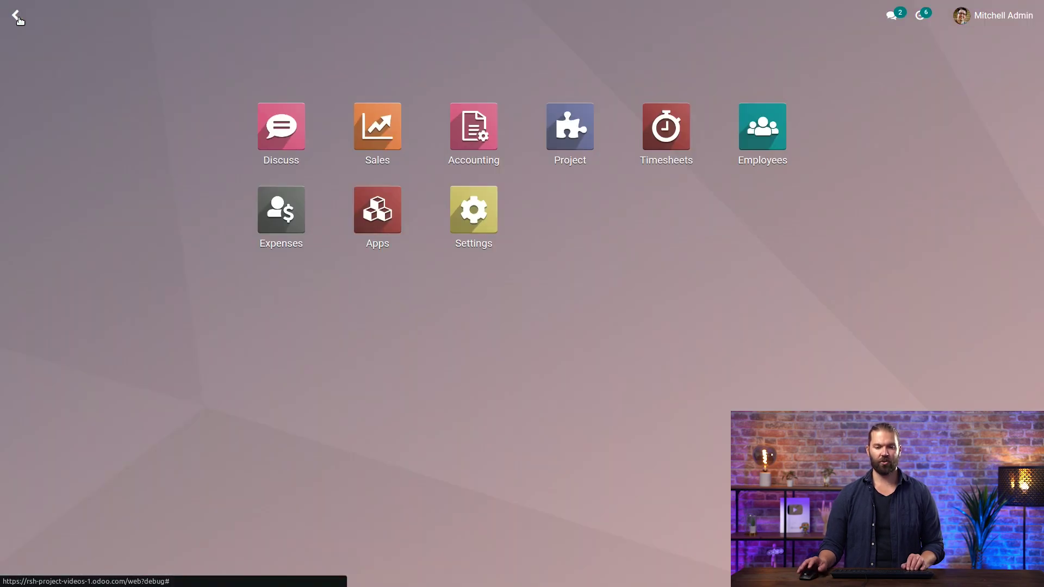
Step: Check that Office Design's Project Updates expenses include the FOOD $70 lines
click(17, 15)
click(552, 135)
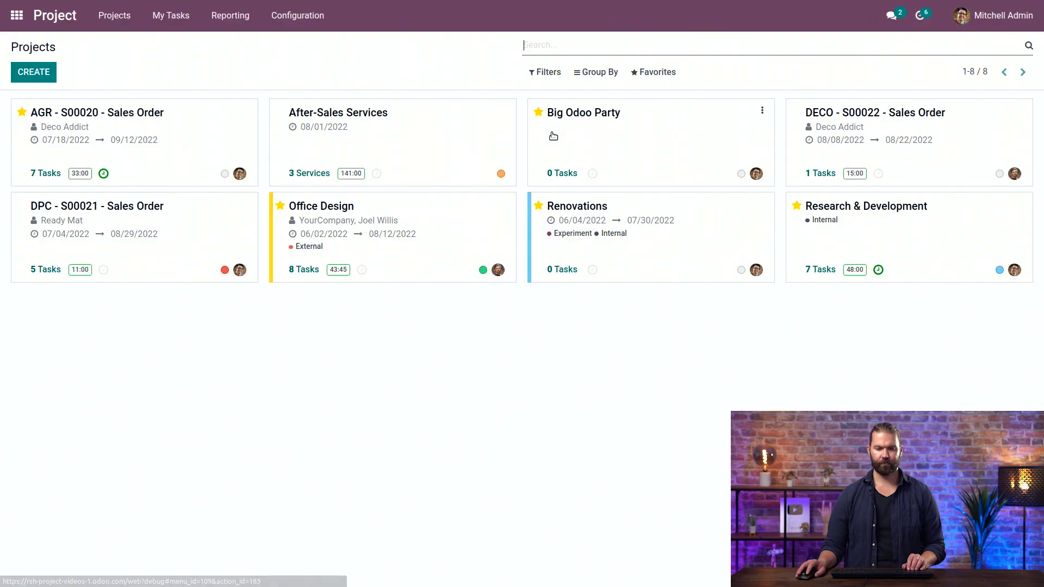
click(504, 205)
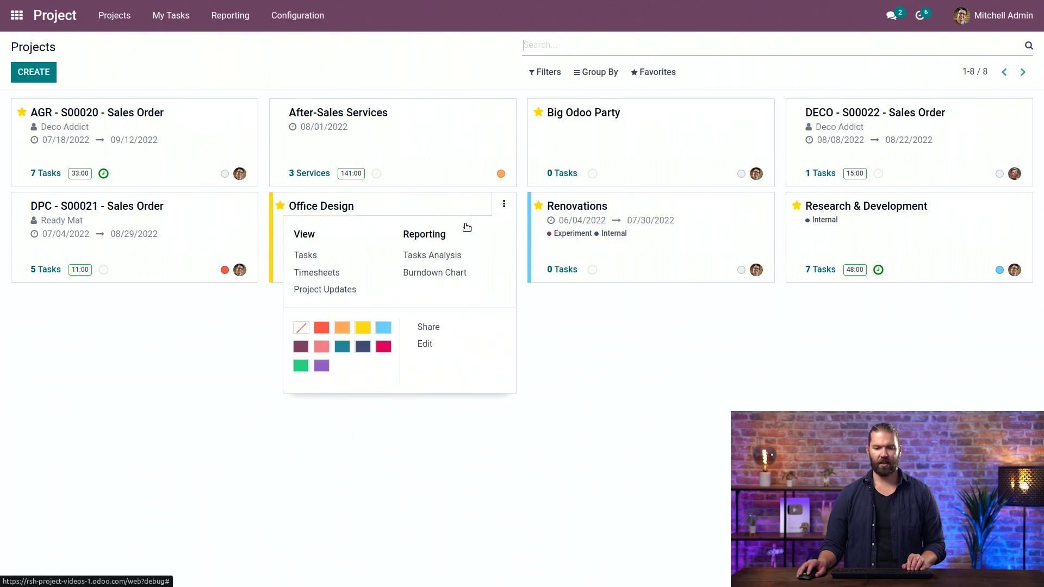
click(357, 293)
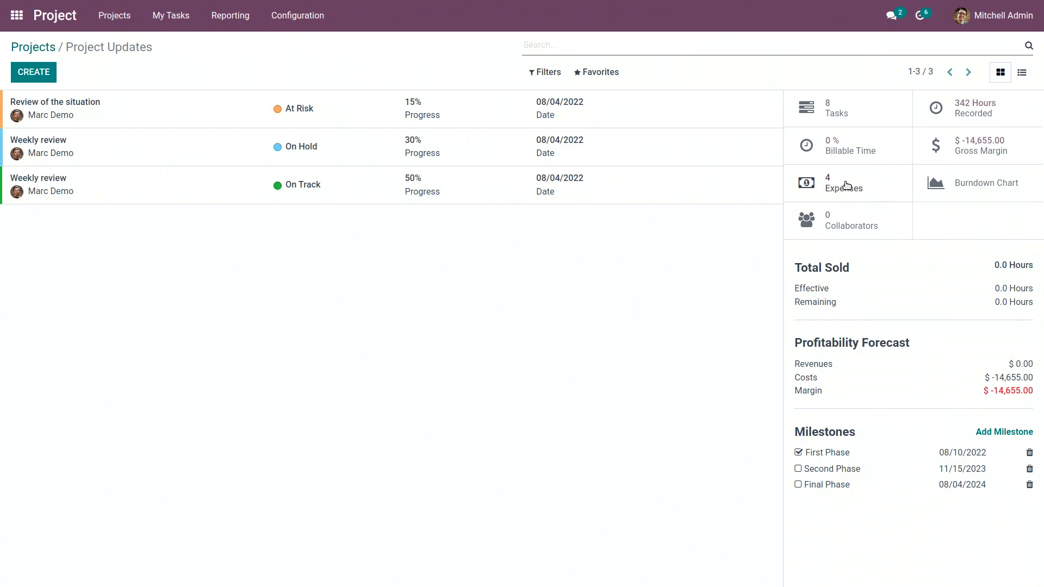
click(866, 186)
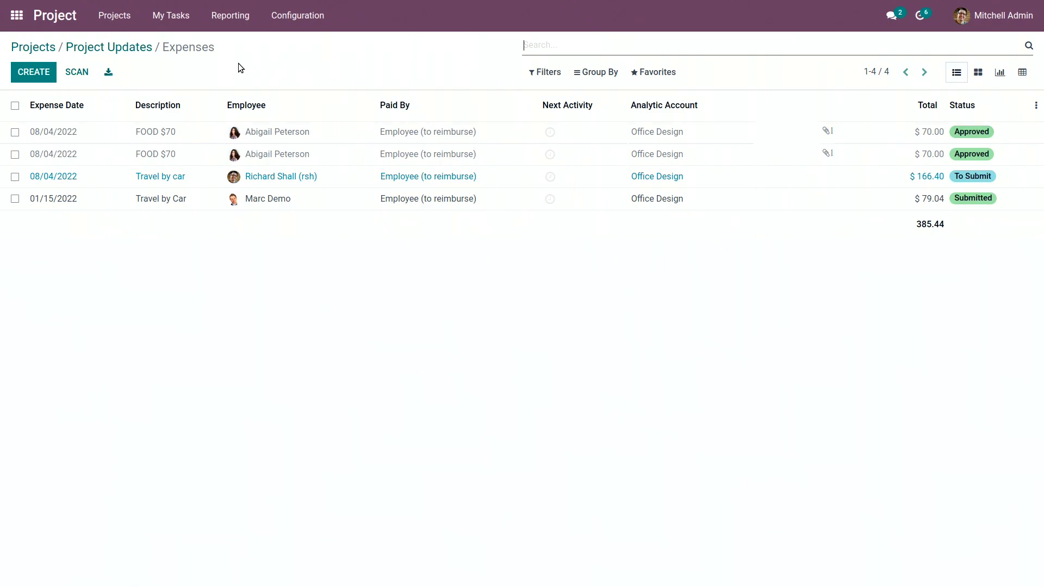
click(114, 47)
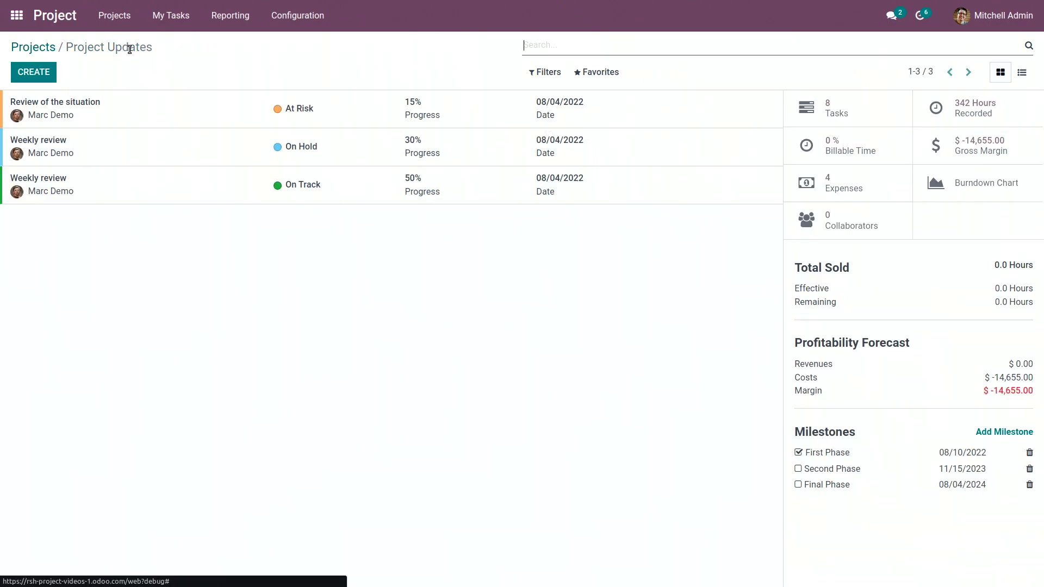
click(984, 151)
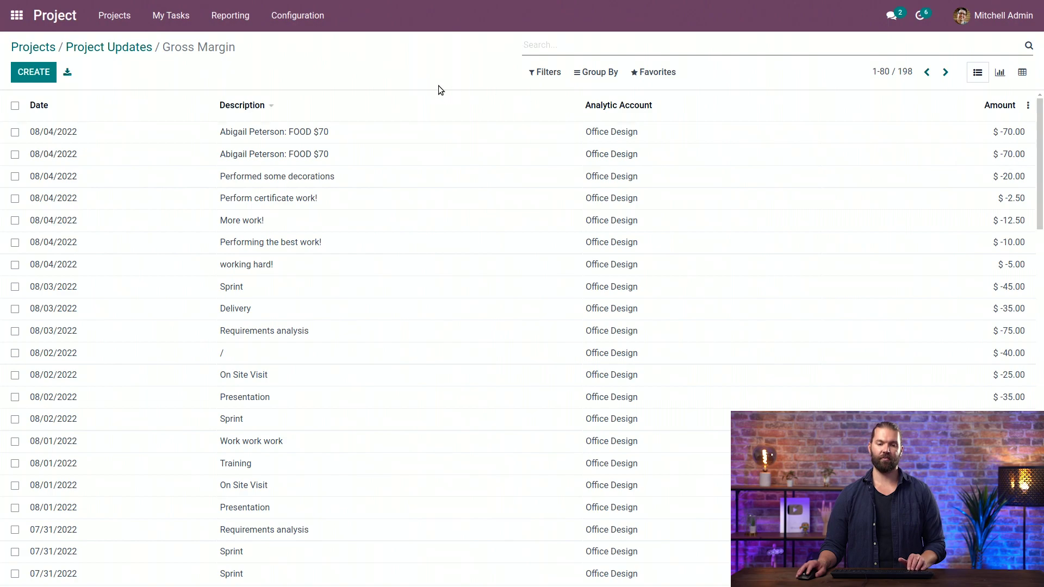
click(109, 49)
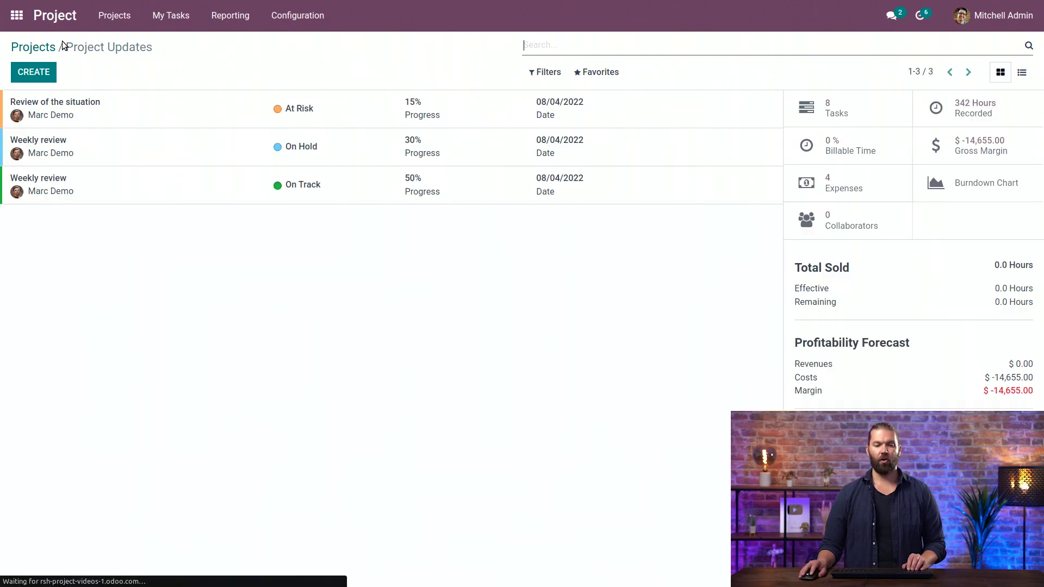